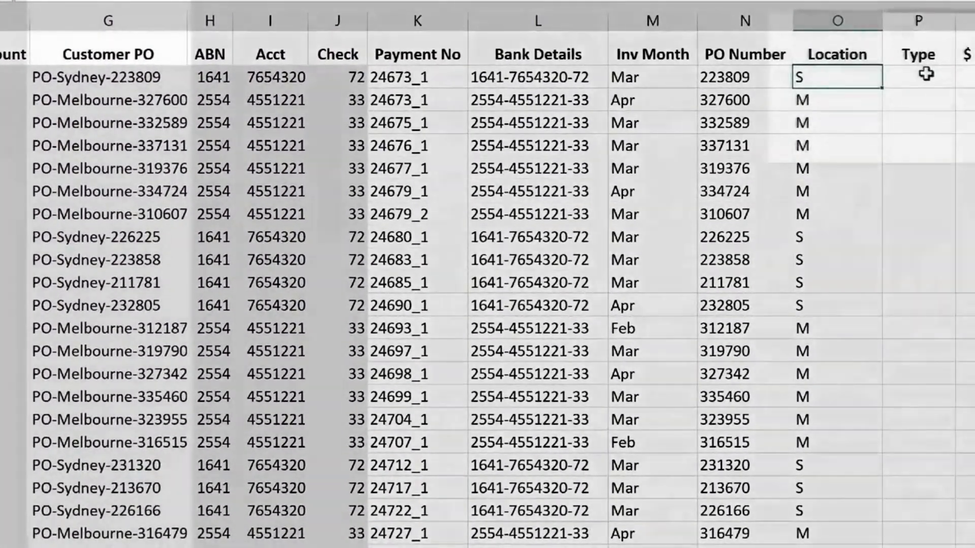
# Enter the formula =FIND("-",G2,4) in cell P2 of the Type column to locate the second hyphen in the Customer PO.
pyautogui.click(939, 76)
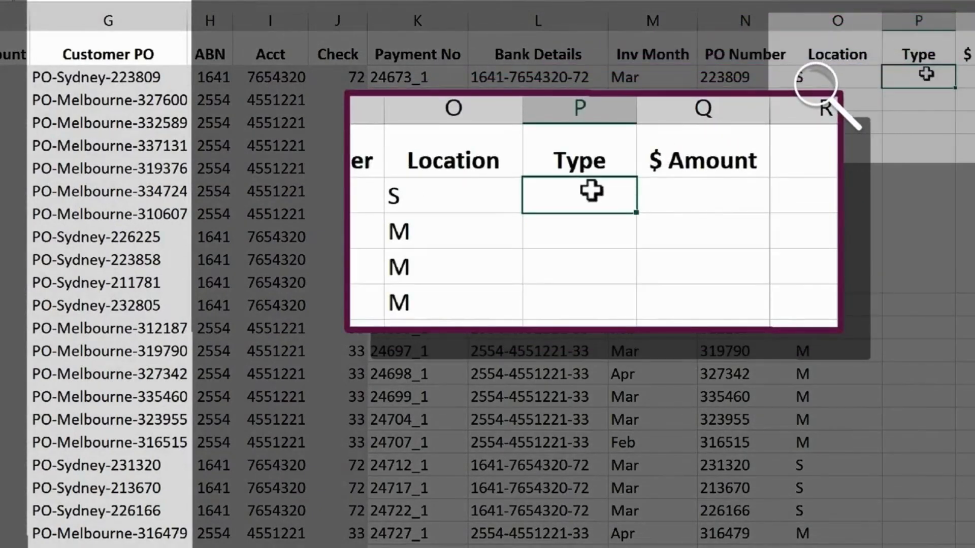
pyautogui.write('=fin')
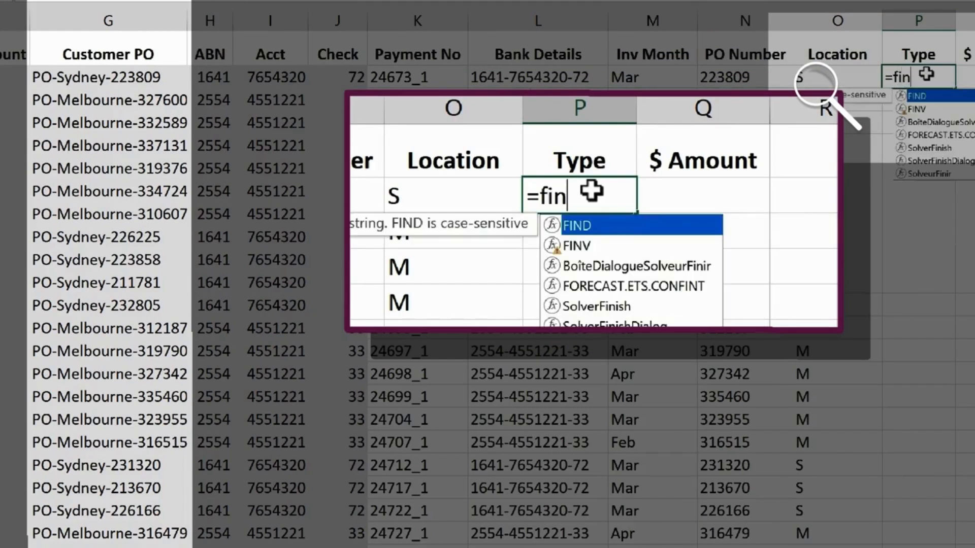
pyautogui.press('Tab')
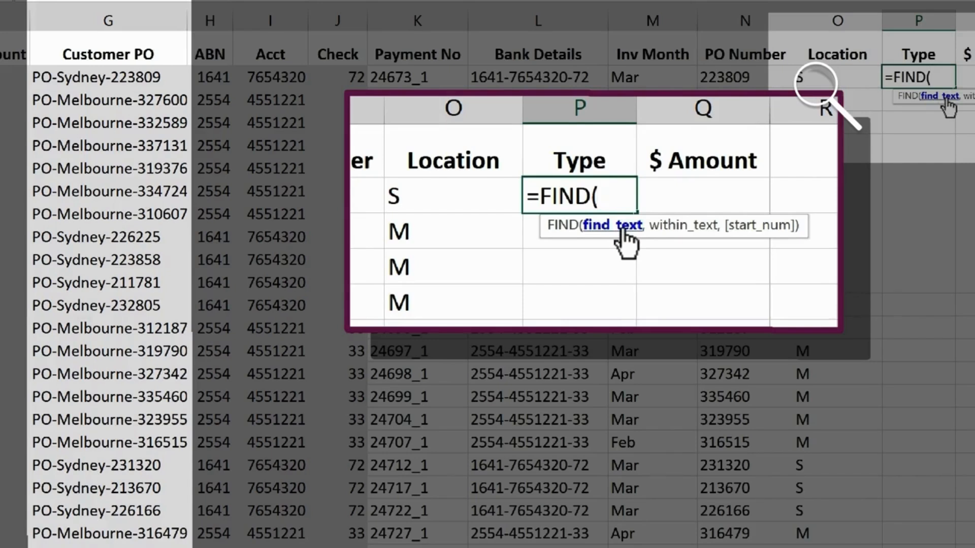
pyautogui.write('"-",')
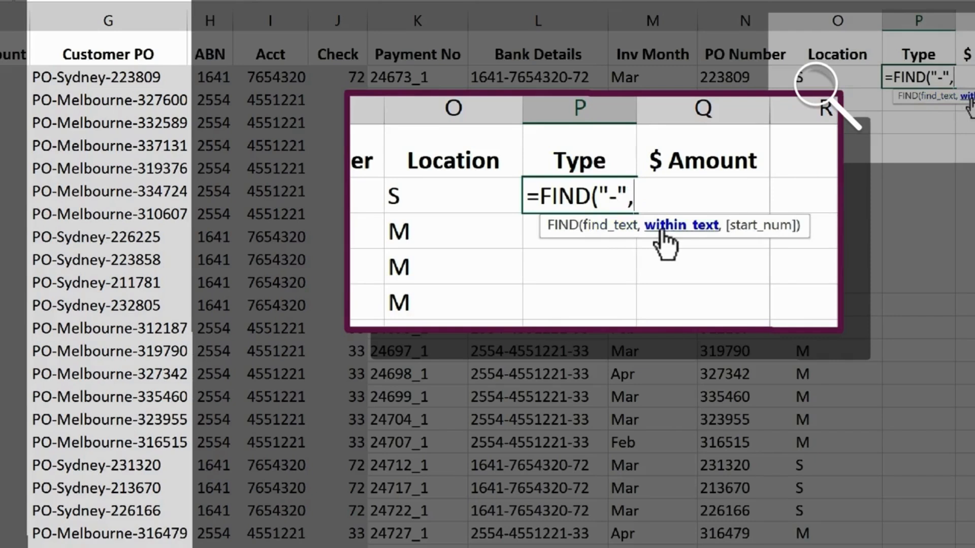
pyautogui.click(100, 77)
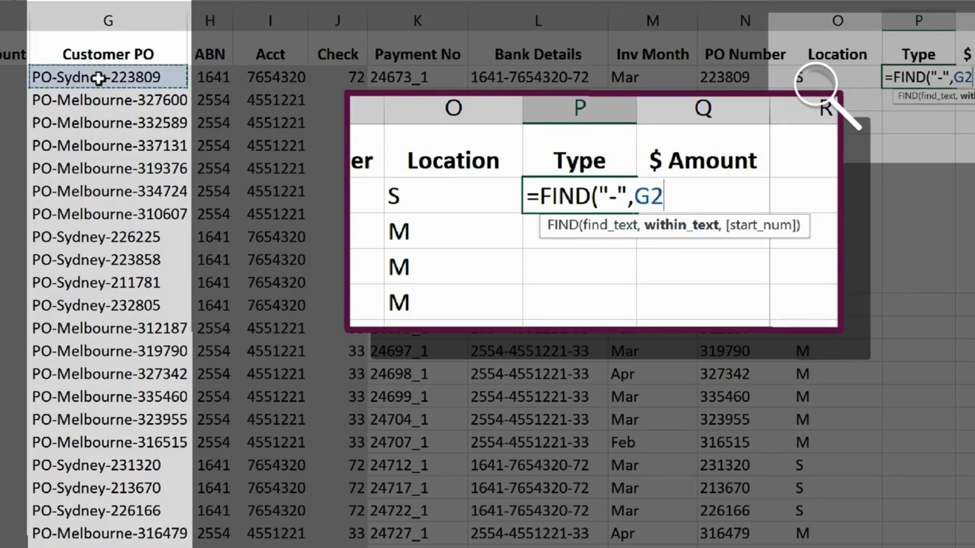
pyautogui.write(',')
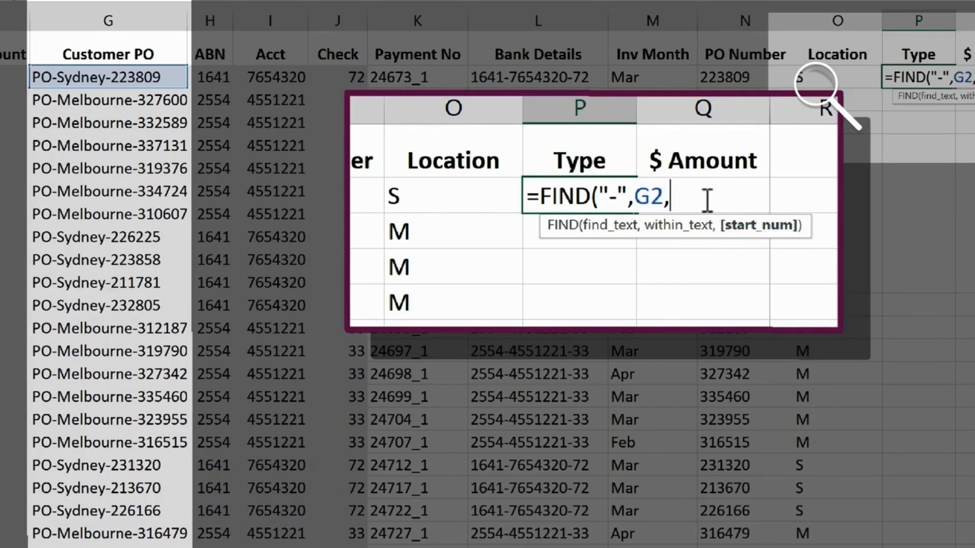
pyautogui.write('4')
pyautogui.press('Return')
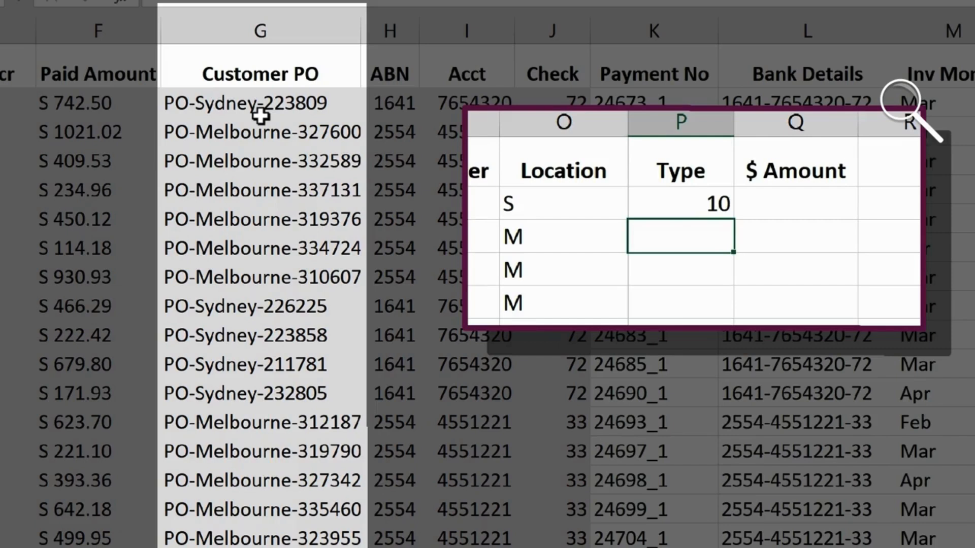
# Subtract 4 from the FIND result in P2 so the formula reads =FIND("-",G2,4)-4.
pyautogui.click(680, 204)
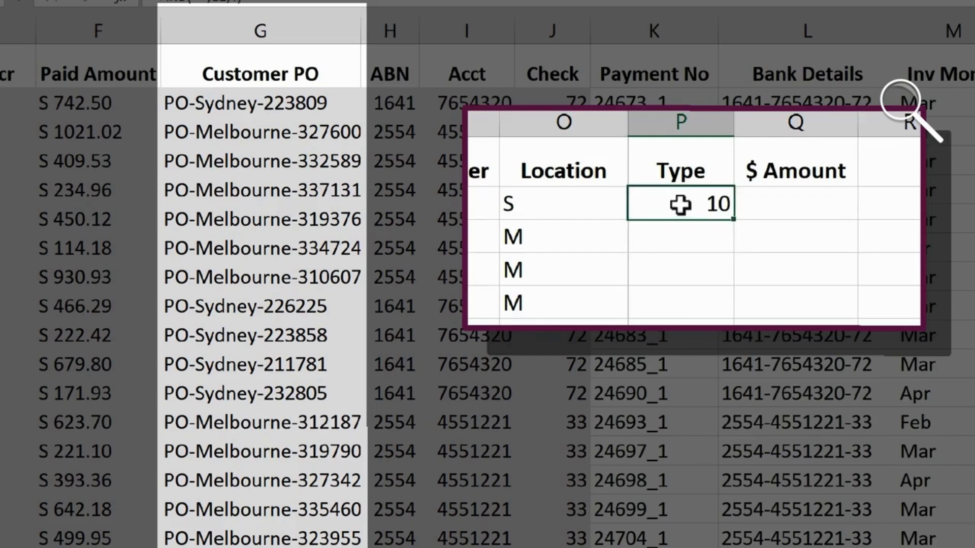
pyautogui.doubleClick(681, 204)
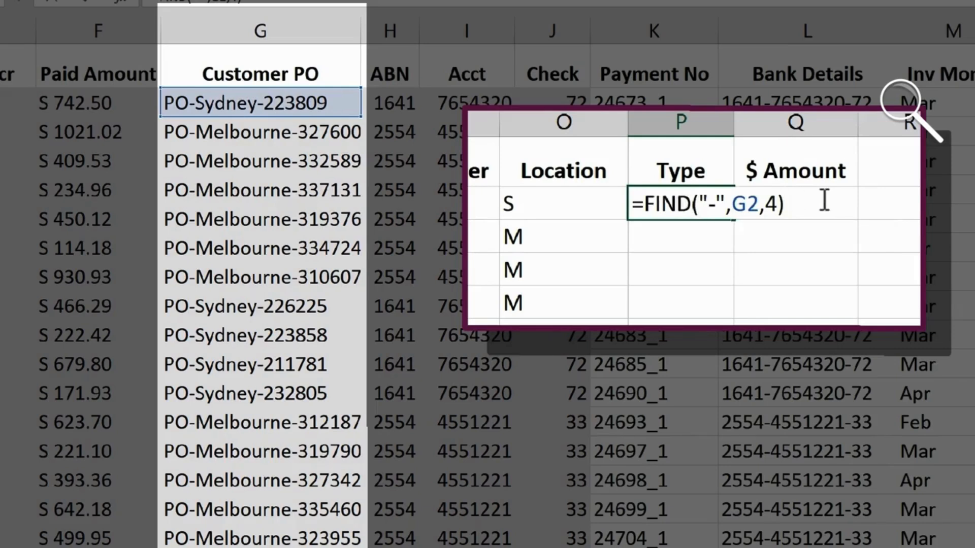
pyautogui.write('-4')
pyautogui.press('Return')
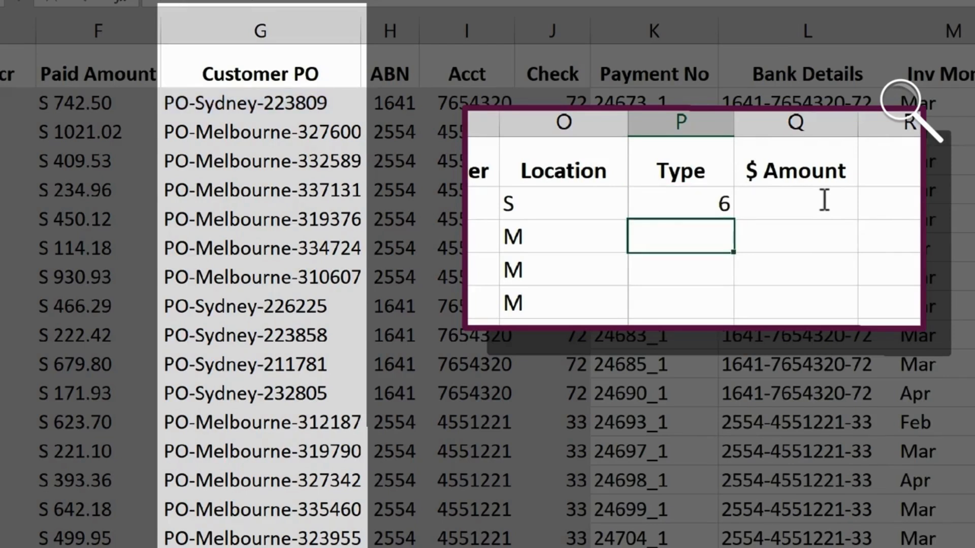
# Copy the expression FIND("-",G2,4)-4, without its equals sign, from the formula in P2.
pyautogui.doubleClick(680, 205)
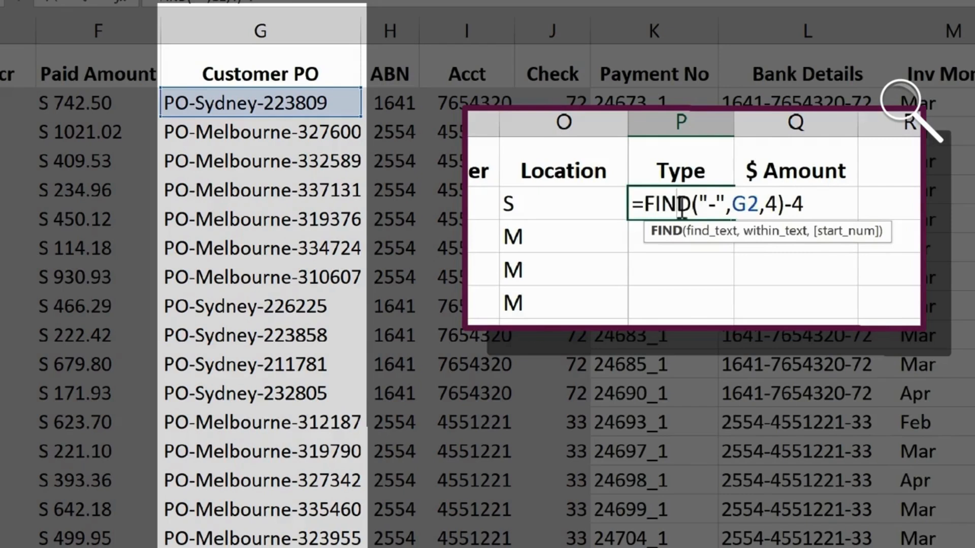
pyautogui.moveTo(644, 203); pyautogui.dragTo(827, 200)
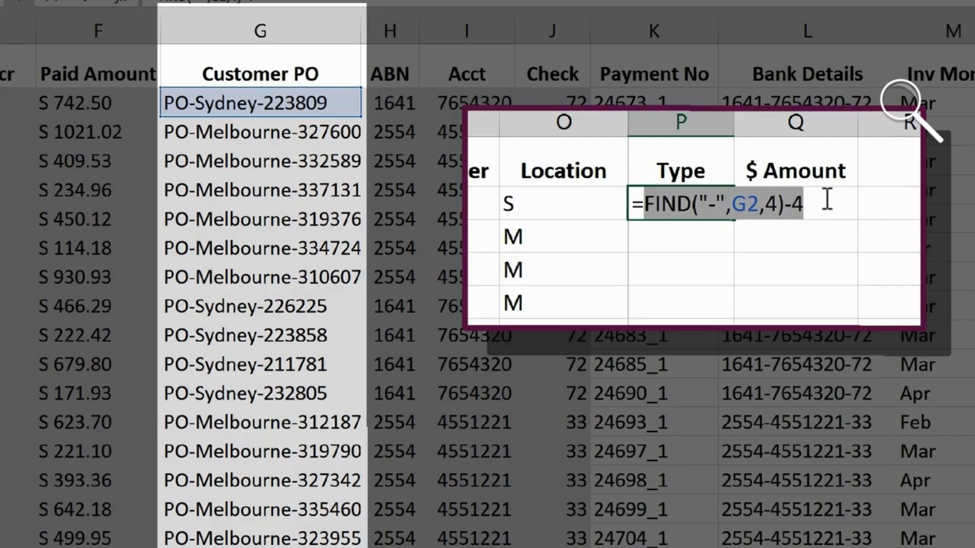
pyautogui.hotkey('ctrl', 'Return')
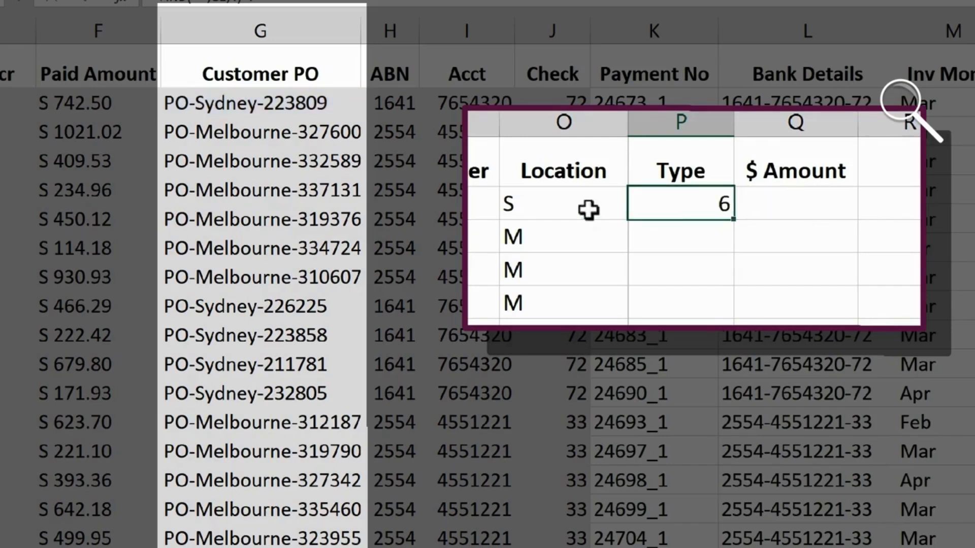
# Replace the character count in O2's MID formula with FIND("-",G2,4)-4 and fill the formula down the Location column.
pyautogui.doubleClick(556, 208)
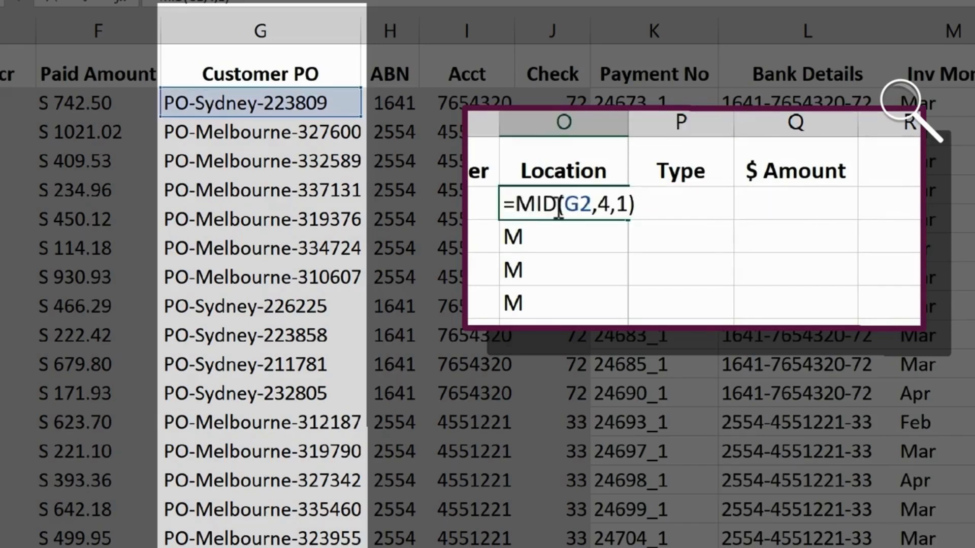
pyautogui.click(625, 199)
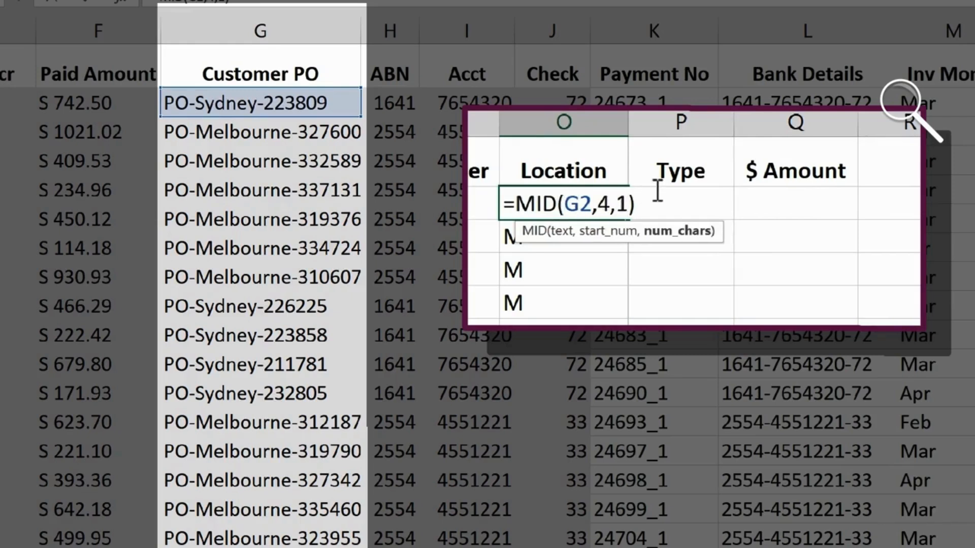
pyautogui.press('BackSpace')
pyautogui.write('FIND("-",G2,4)-4')
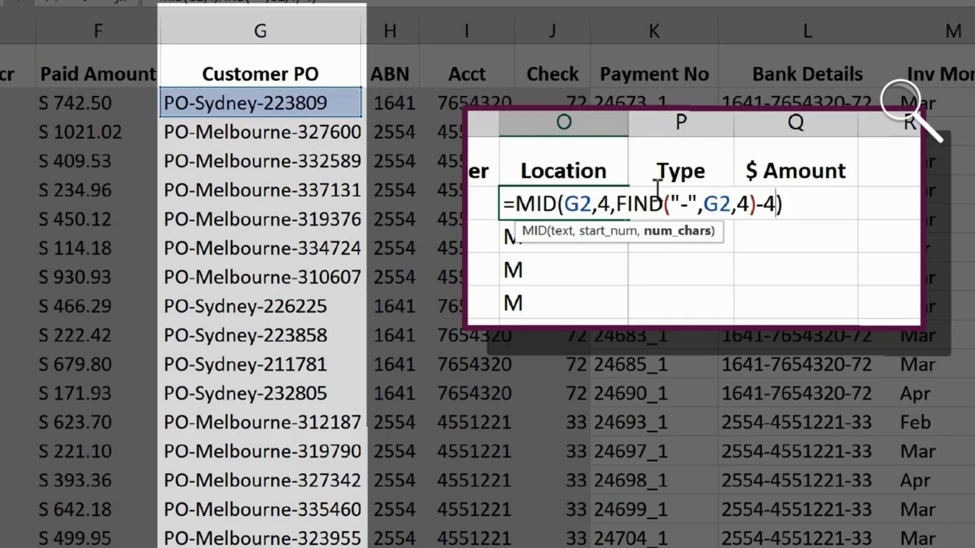
pyautogui.press('Return')
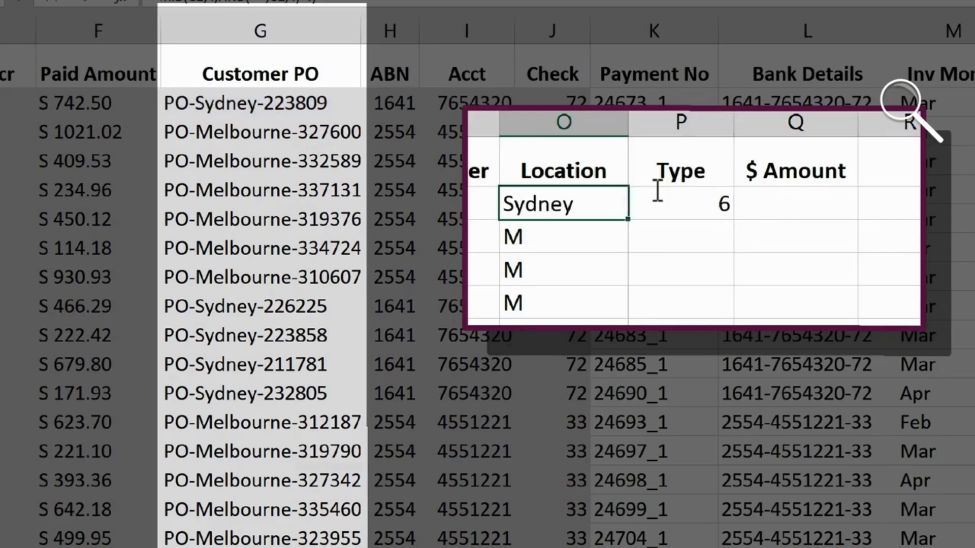
pyautogui.click(528, 203)
pyautogui.doubleClick(629, 219)
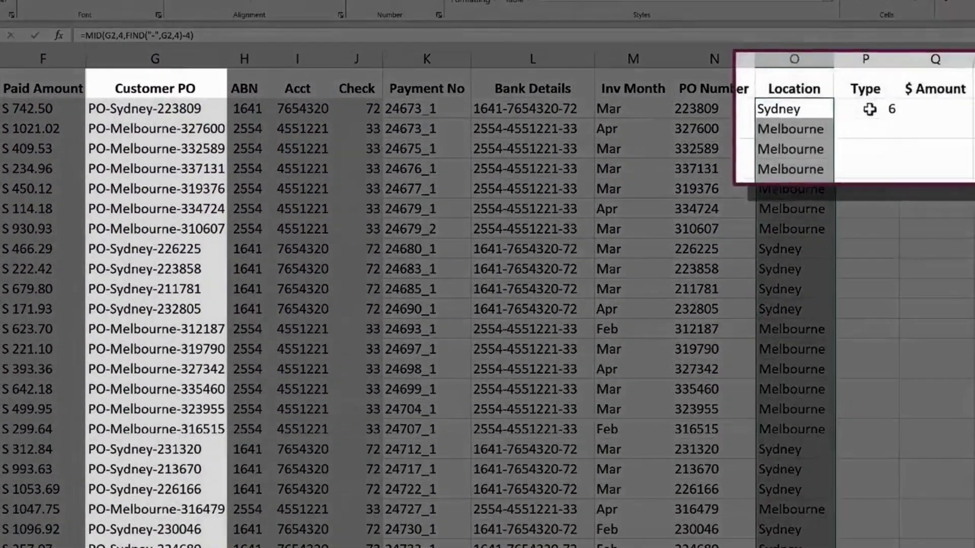
# Overwrite cell P2 in the Type column with the formula =LEN(G2).
pyautogui.click(955, 111)
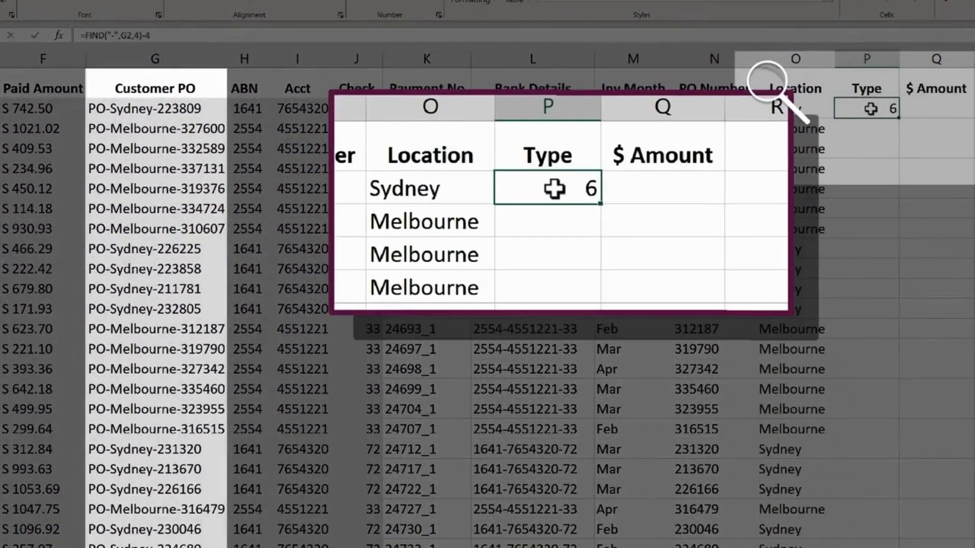
pyautogui.write('=')
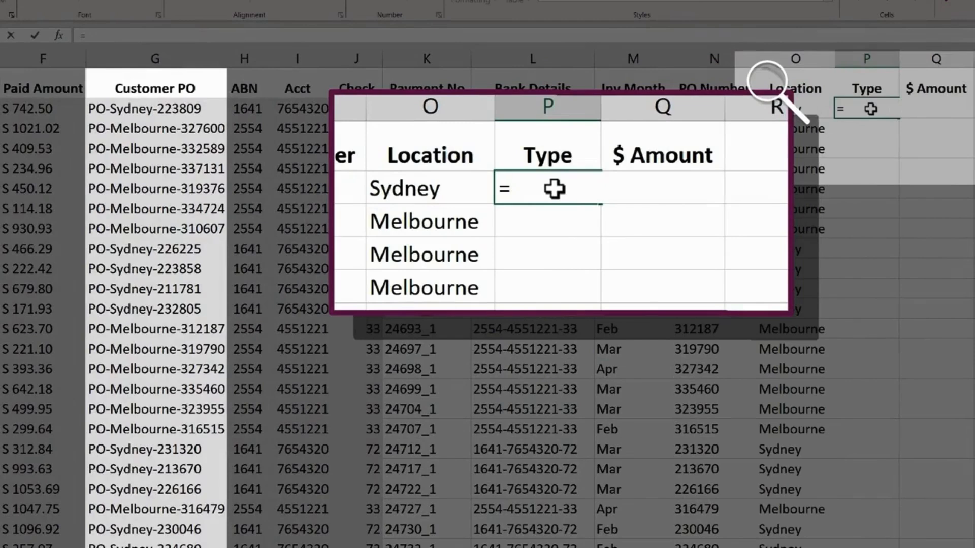
pyautogui.write('len')
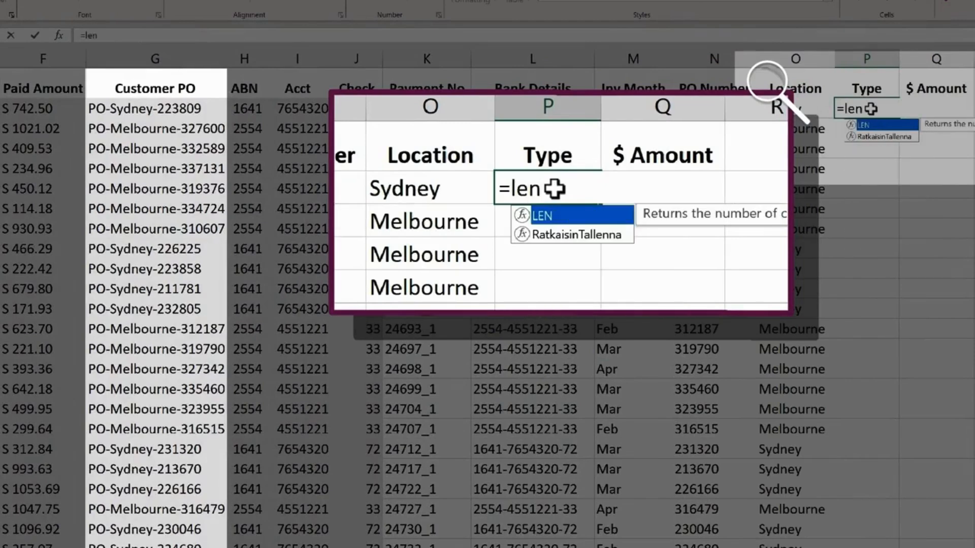
pyautogui.press('Tab')
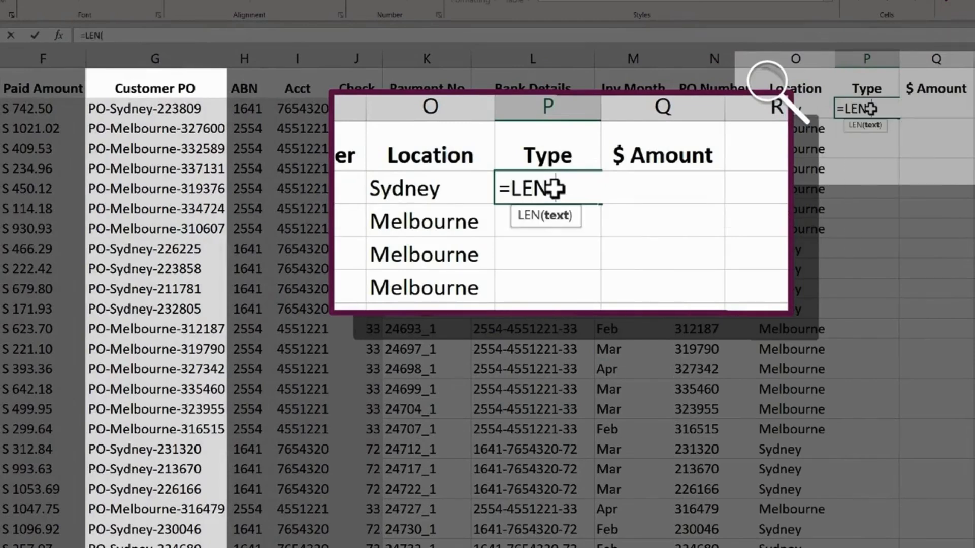
pyautogui.click(126, 109)
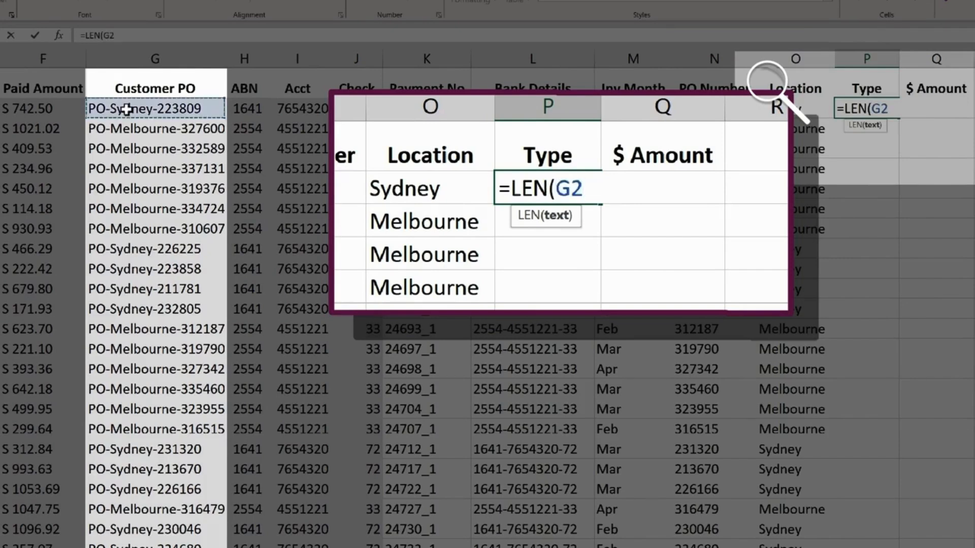
pyautogui.press('Return')
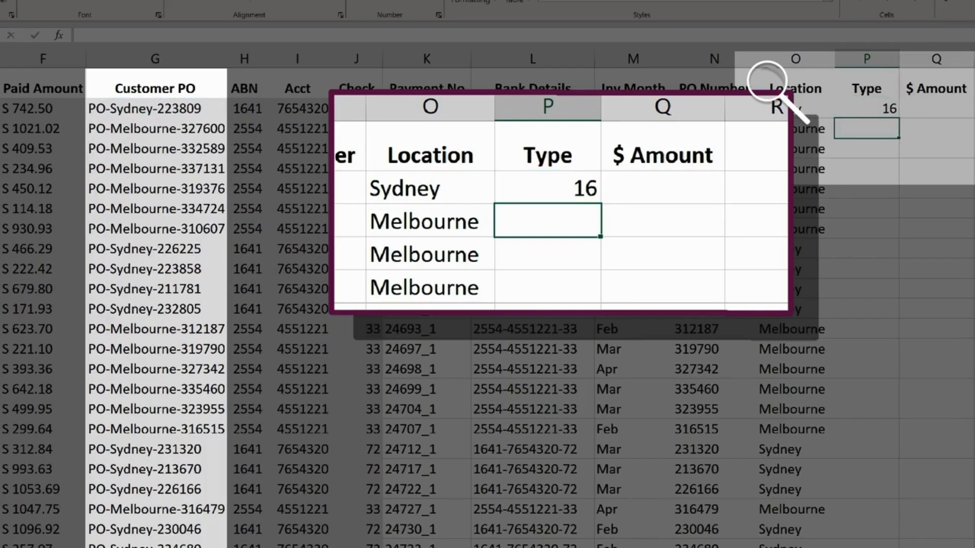
# Subtract 10 from the length in P2 so the formula reads =LEN(G2)-10.
pyautogui.doubleClick(886, 105)
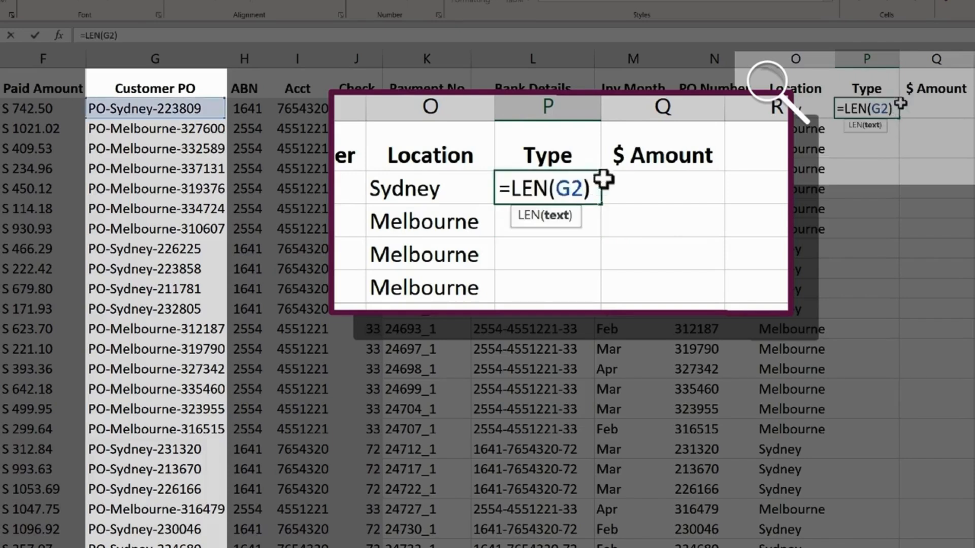
pyautogui.write('-10')
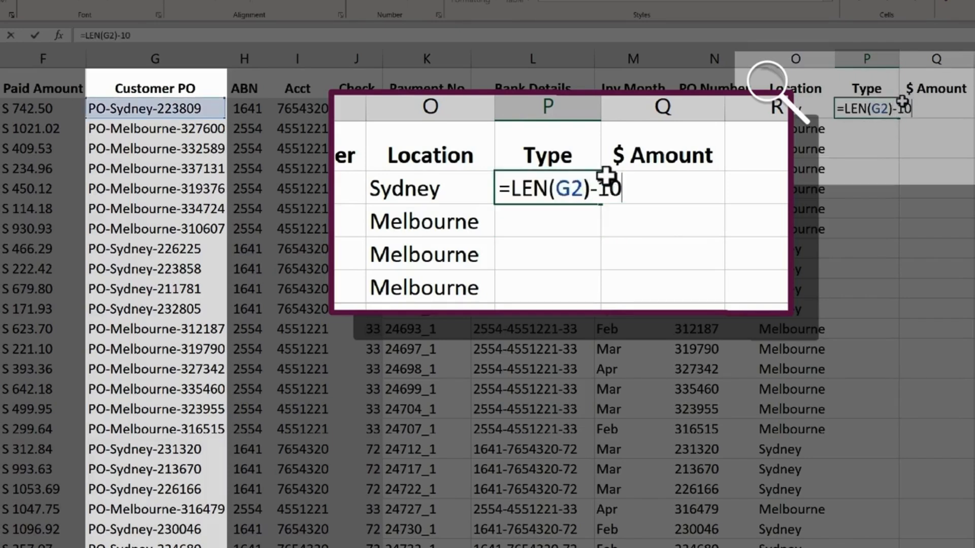
pyautogui.press('Return')
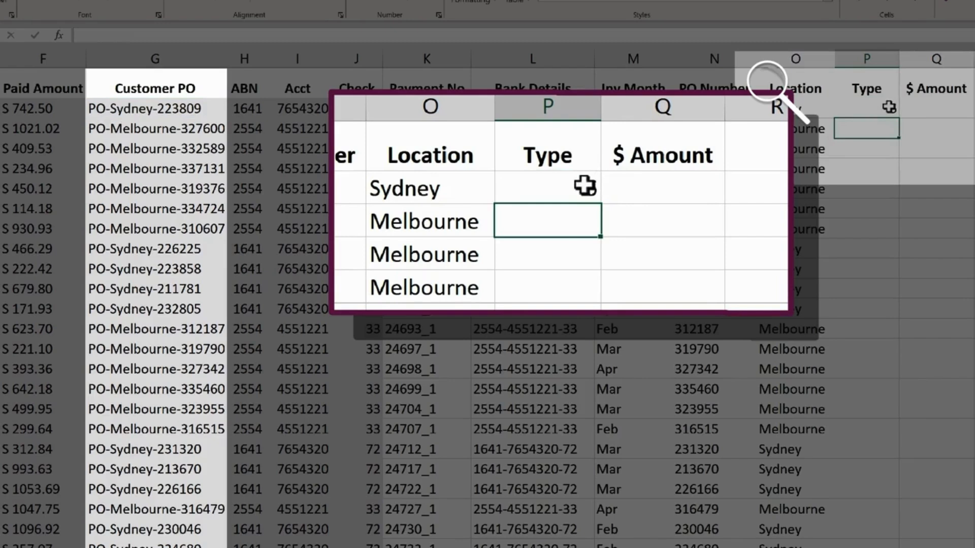
# Wrap P2's formula in a MID function as =MID(G2,4,LEN(G2)-10) and fill it down the Type column.
pyautogui.doubleClick(889, 107)
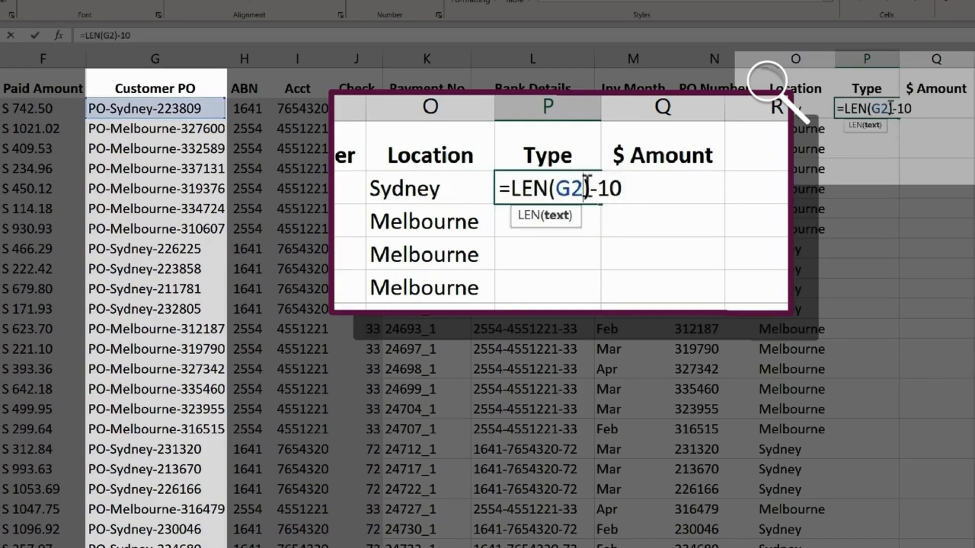
pyautogui.click(845, 109)
pyautogui.write('mid')
pyautogui.press('Tab')
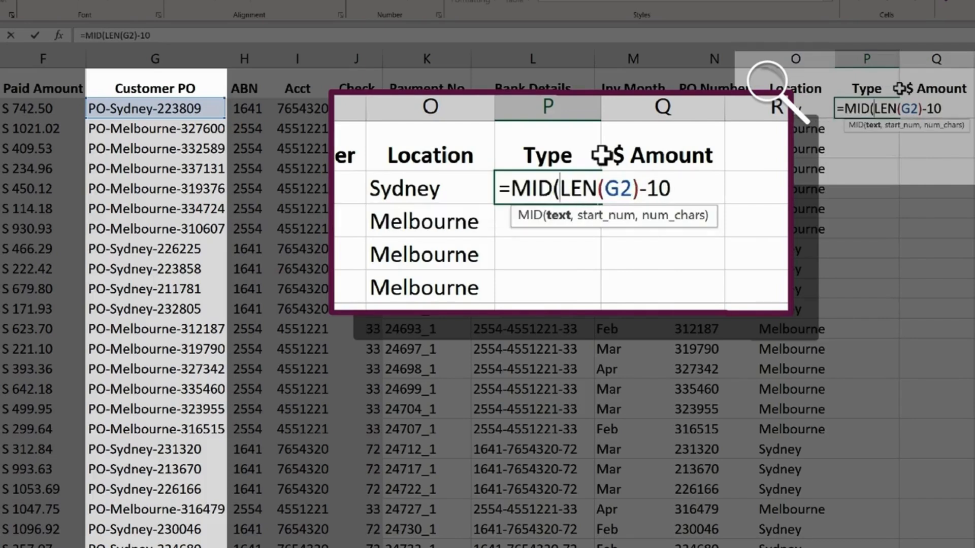
pyautogui.click(194, 108)
pyautogui.write(',')
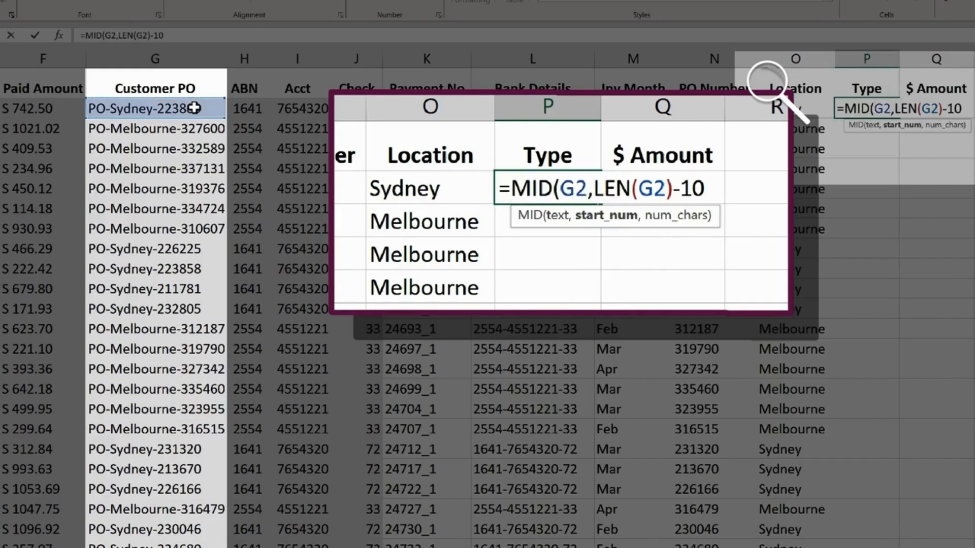
pyautogui.write('4')
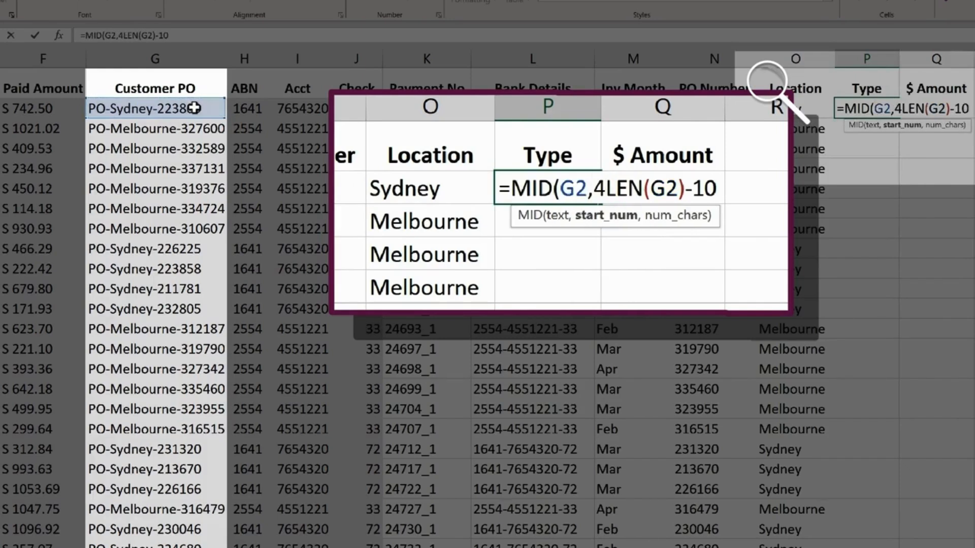
pyautogui.write(',')
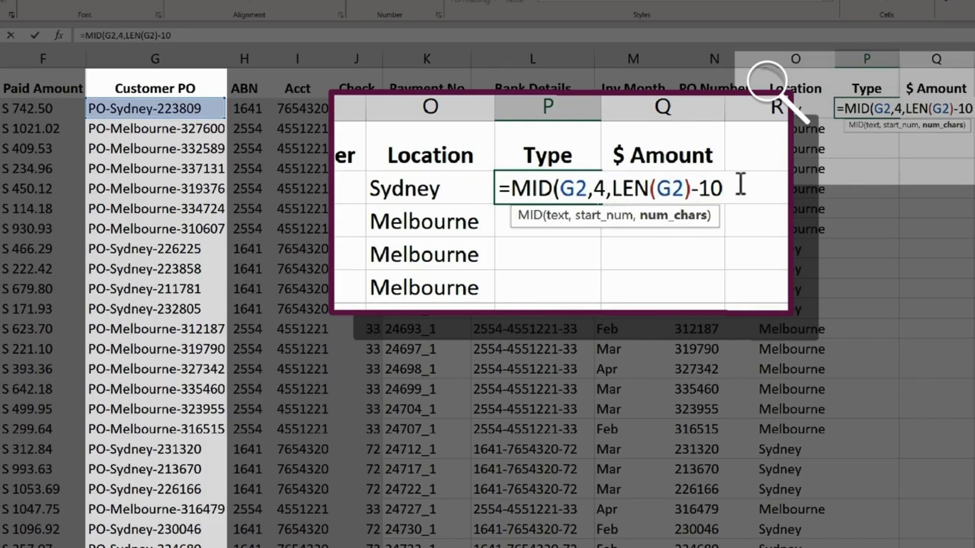
pyautogui.write(')')
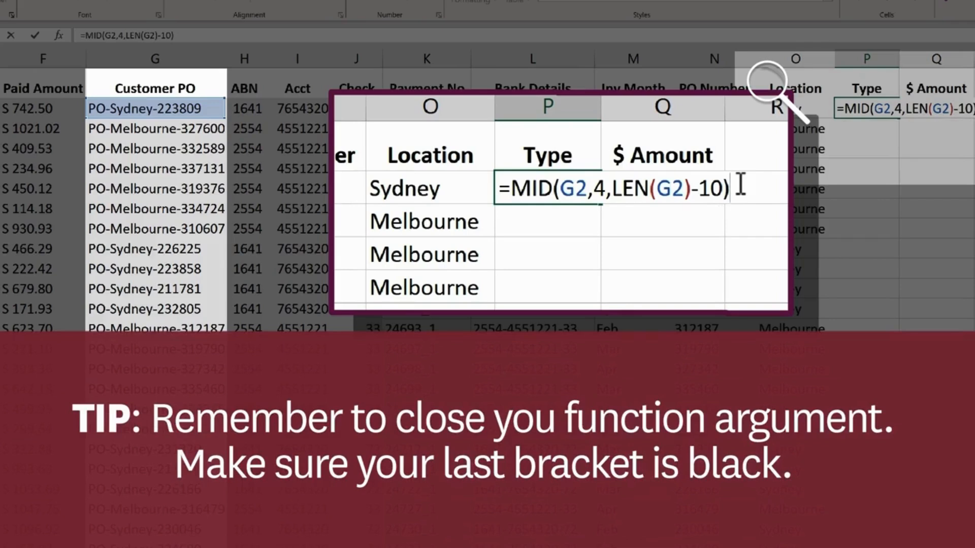
pyautogui.press('Return')
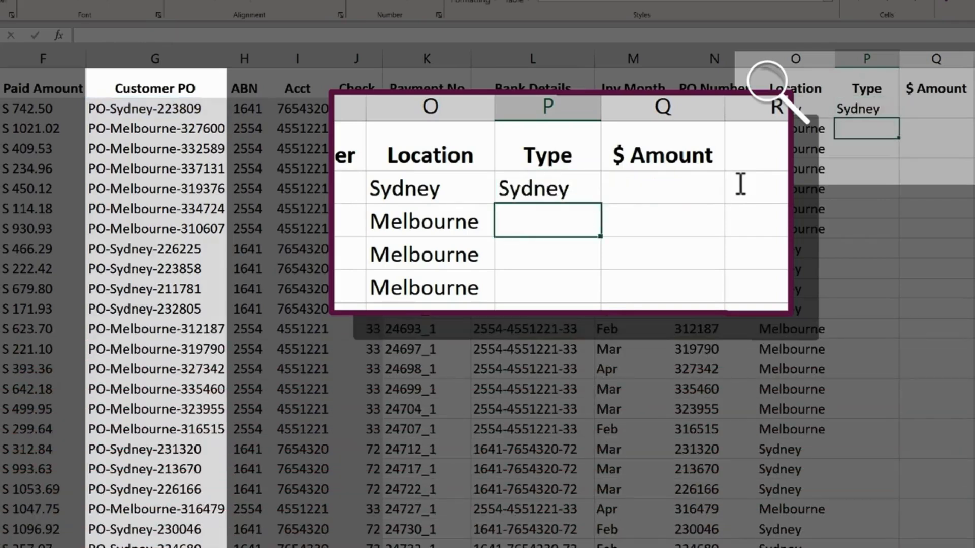
pyautogui.click(886, 110)
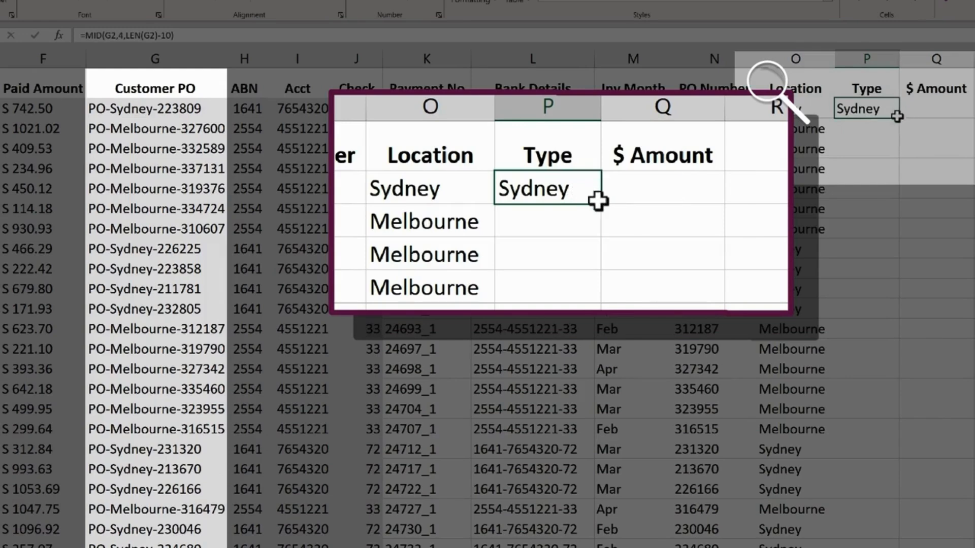
pyautogui.doubleClick(899, 119)
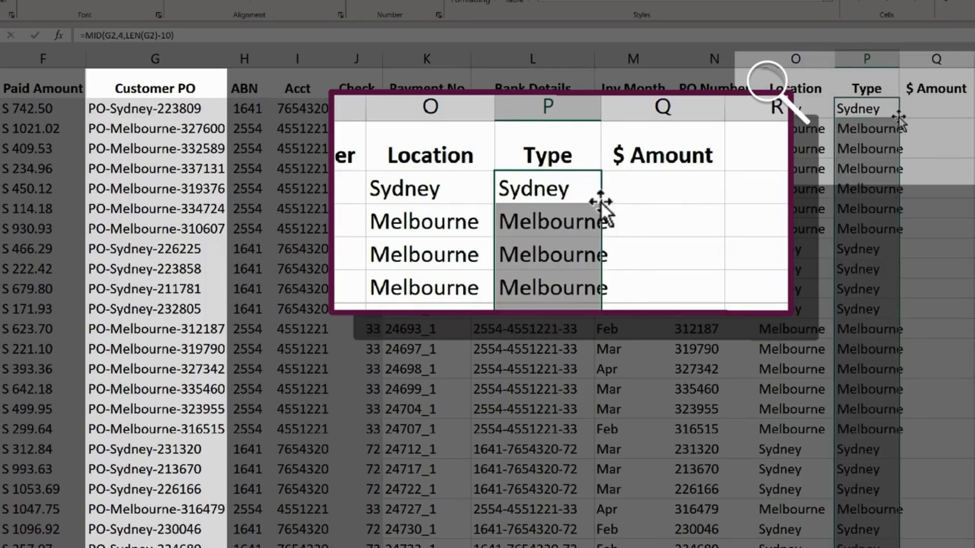